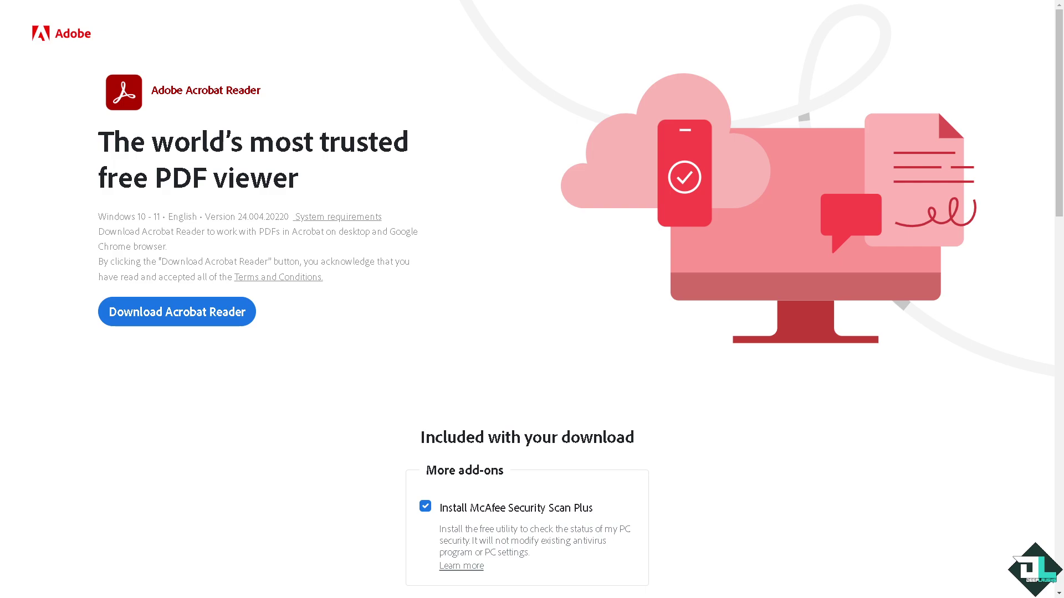
# Scroll down the Acrobat Reader download page and start the volume licence application.
pyautogui.scroll(-20, 526, 299)
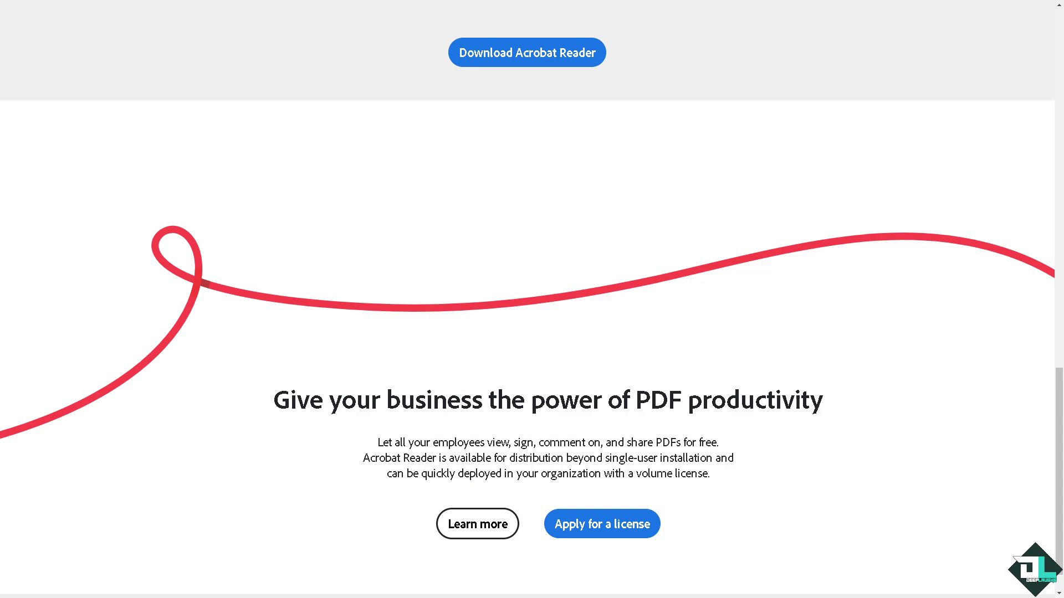
pyautogui.click(621, 518)
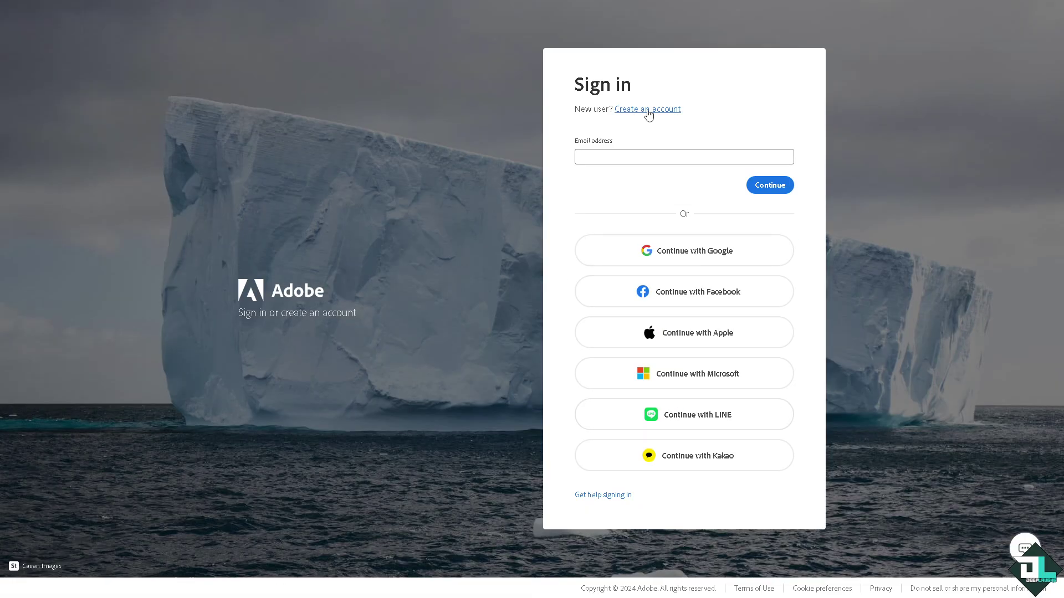
# Choose Create an account on the Adobe Sign in page.
pyautogui.click(647, 109)
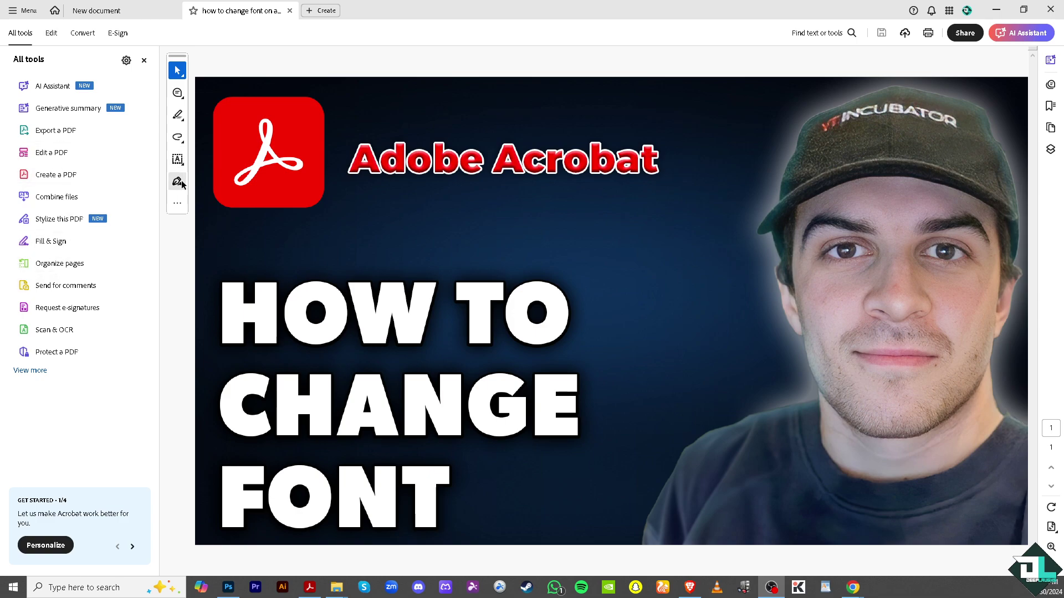
# Set the Add text tool's colour to white and switch it to Type text.
pyautogui.click(178, 161)
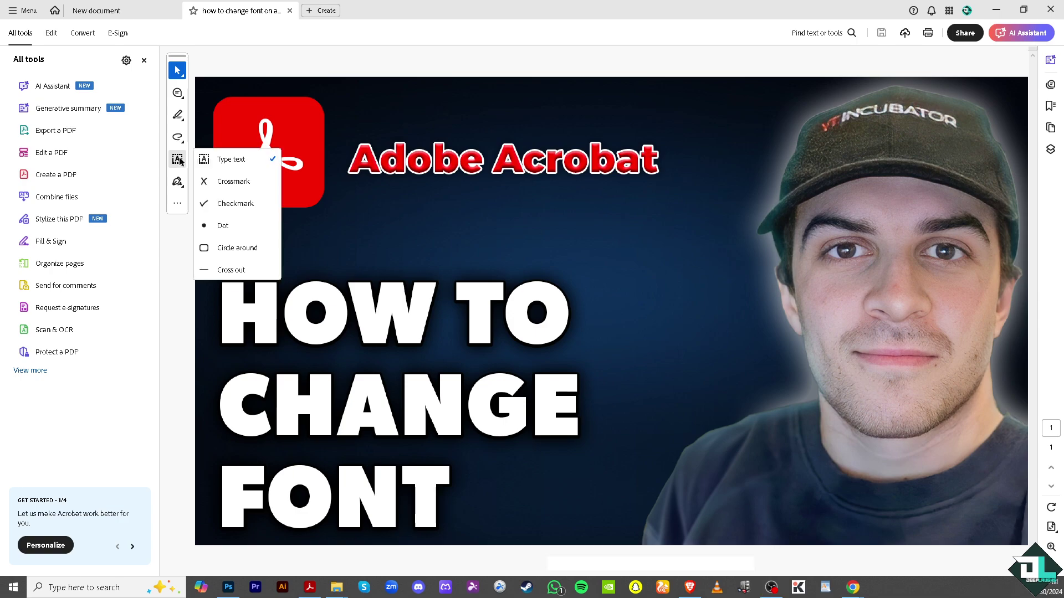
pyautogui.click(239, 161)
pyautogui.click(177, 210)
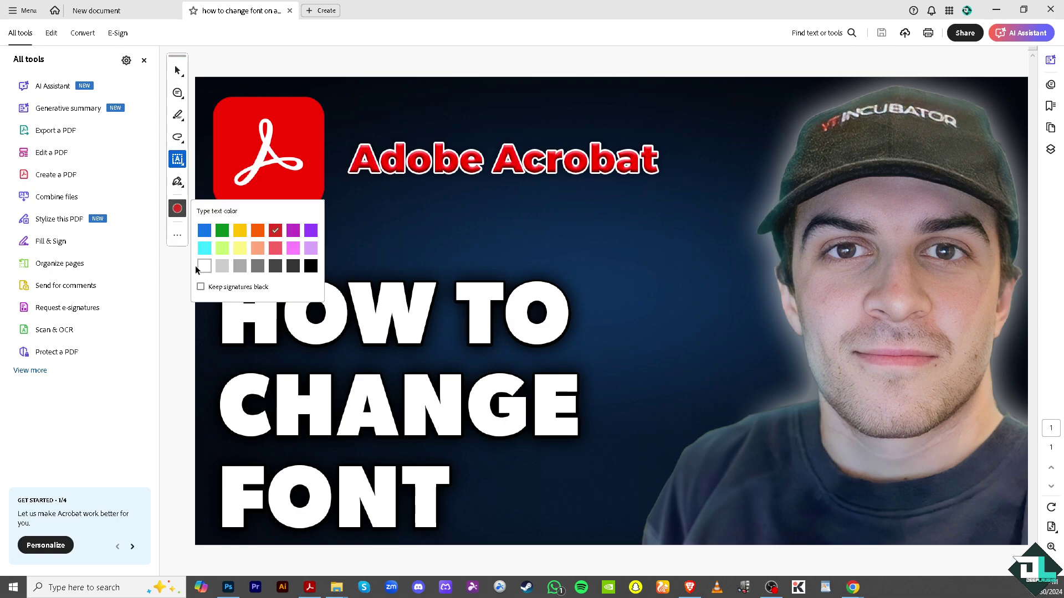
pyautogui.click(177, 235)
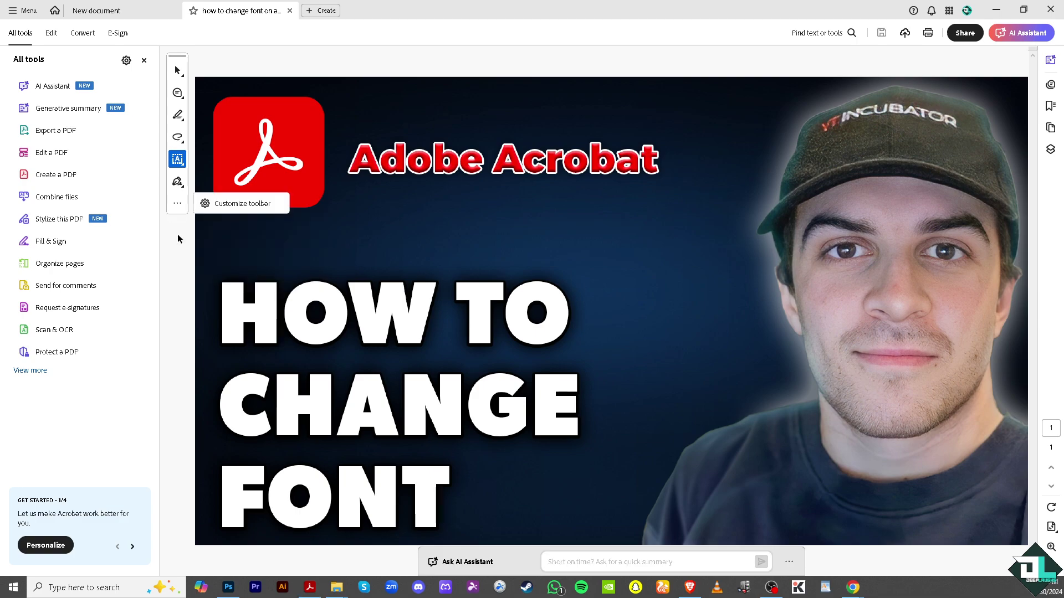
pyautogui.click(377, 199)
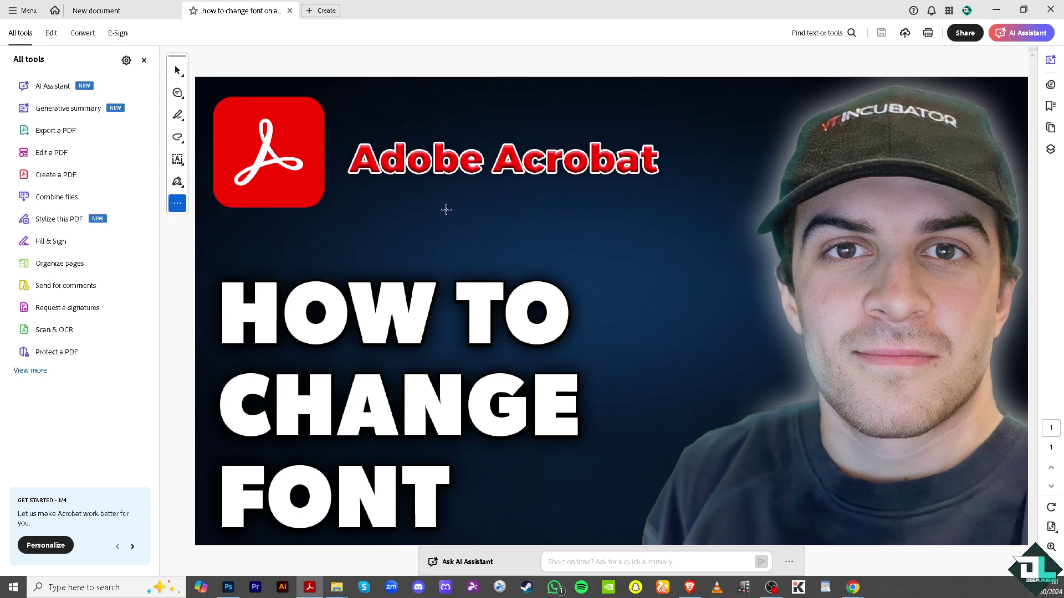
pyautogui.click(177, 159)
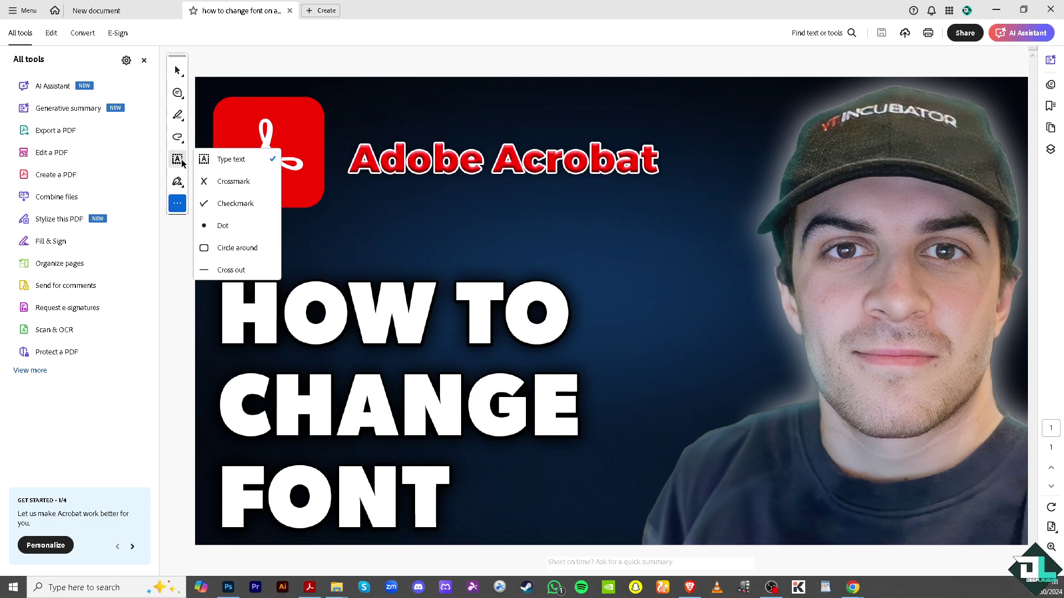
pyautogui.click(232, 158)
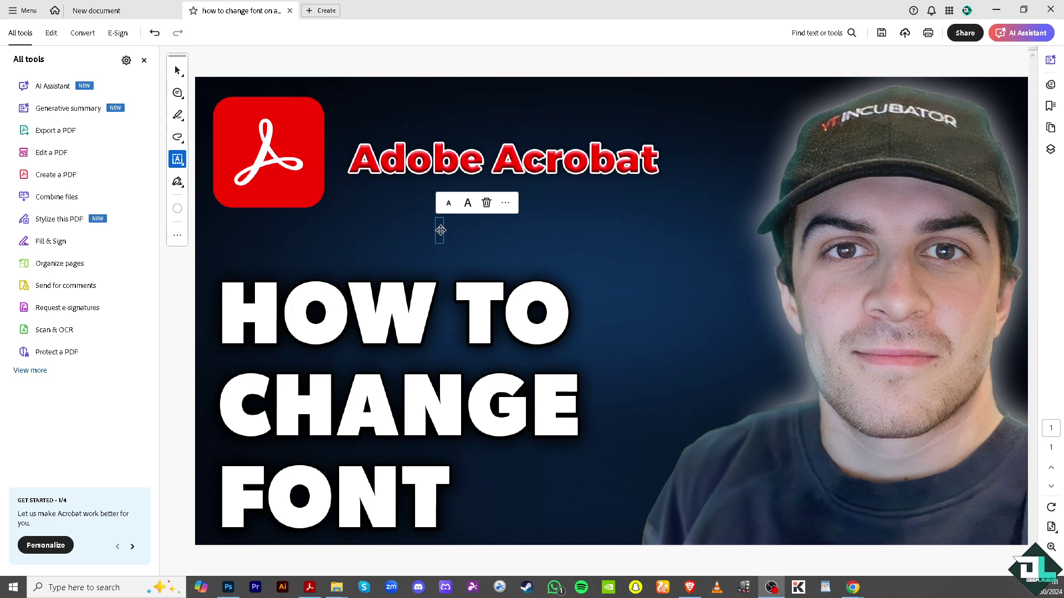
# Paste 'how to change font on adobe acrobat' into the text box and enlarge it repeatedly.
pyautogui.write('how to change font on adobe acrobat')
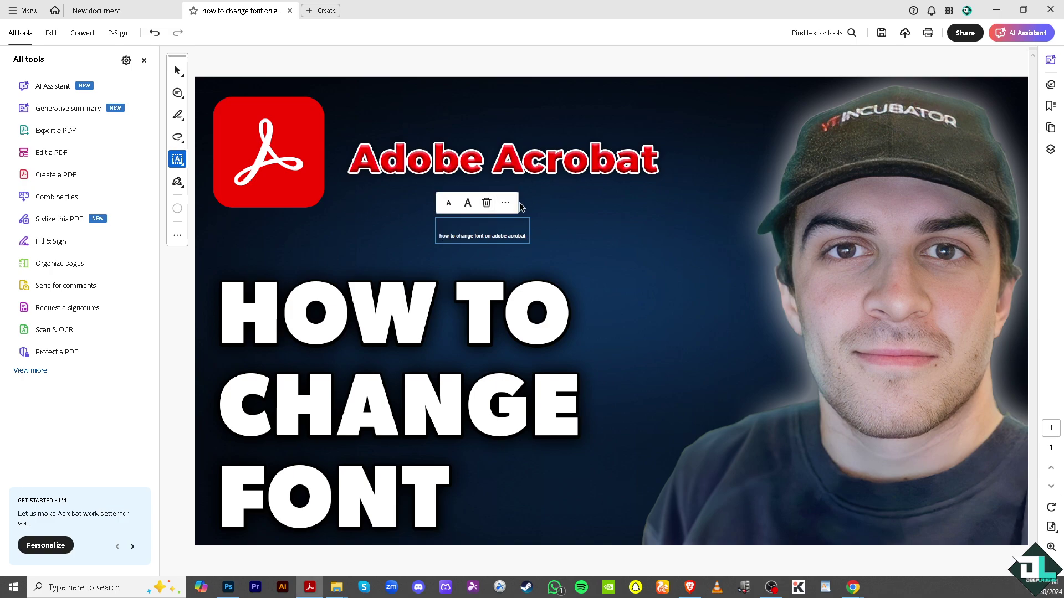
pyautogui.click(505, 203)
pyautogui.click(468, 205)
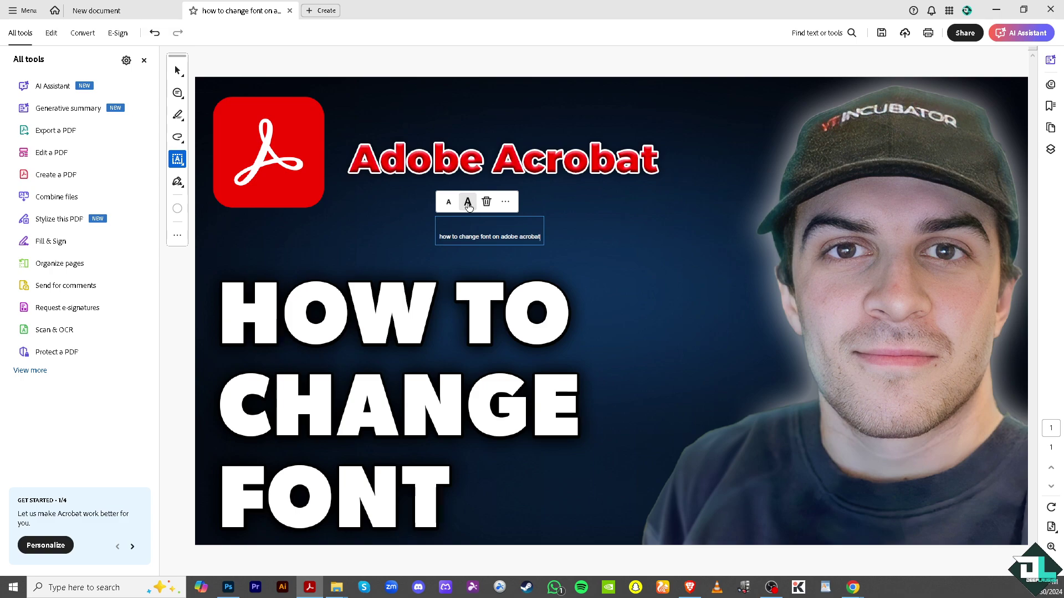
pyautogui.click(468, 205)
pyautogui.click(467, 205)
pyautogui.click(468, 205)
pyautogui.click(468, 204)
pyautogui.click(468, 203)
pyautogui.click(468, 202)
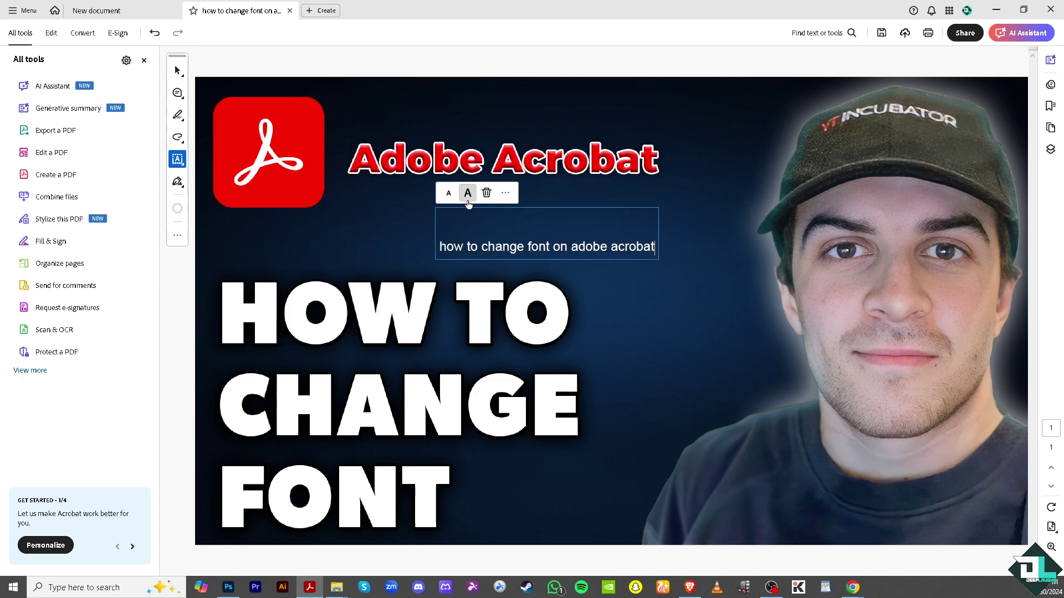
pyautogui.click(468, 200)
pyautogui.click(468, 198)
pyautogui.click(468, 198)
pyautogui.click(468, 197)
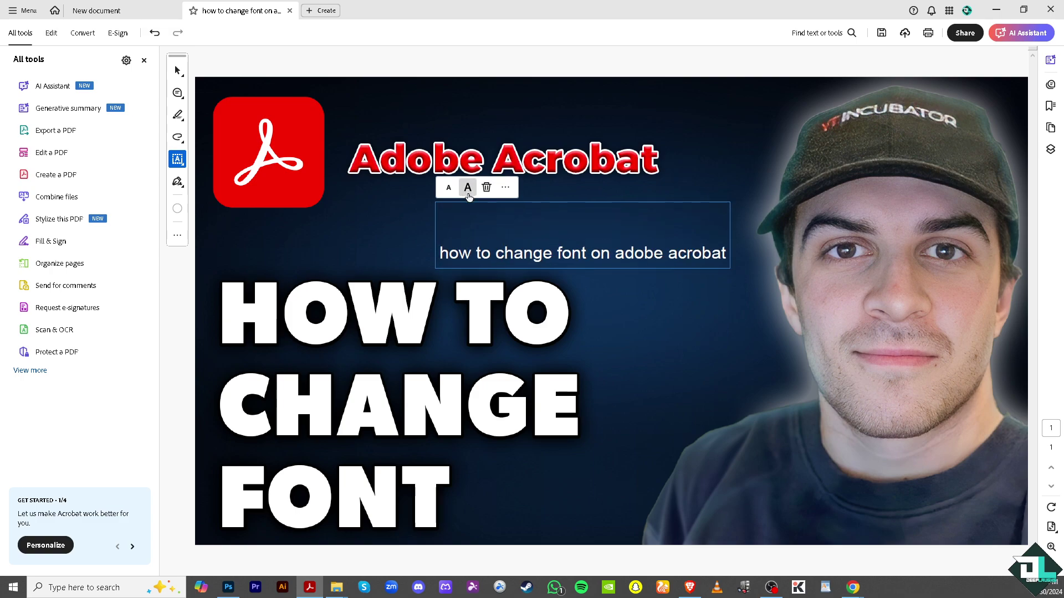
pyautogui.click(468, 197)
pyautogui.click(469, 197)
pyautogui.click(469, 196)
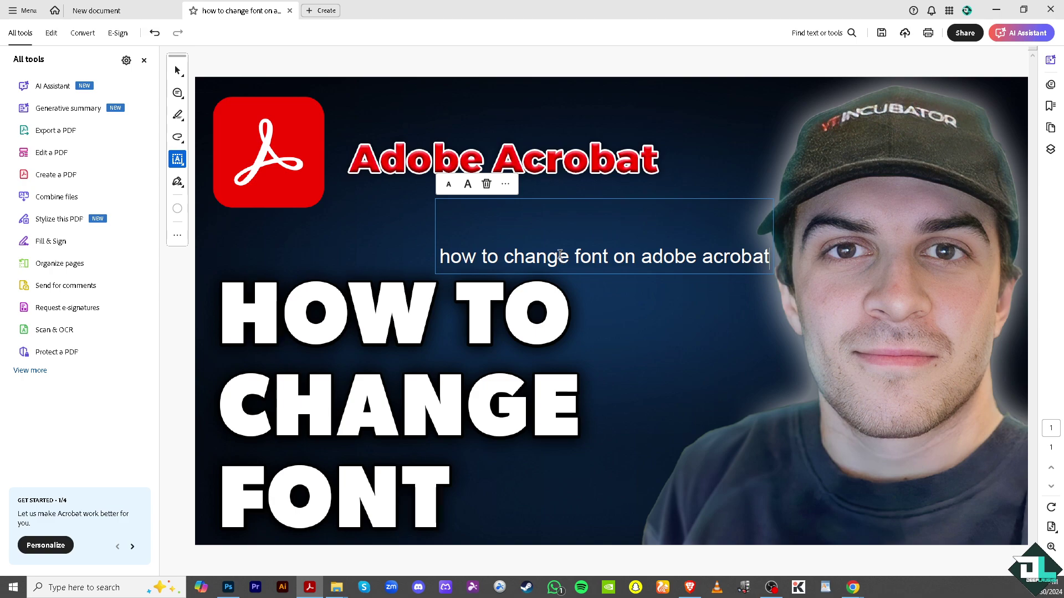
# Select the added line and try Adobe Arabic and Bell MT fonts before settling on Cambria.
pyautogui.click(471, 256)
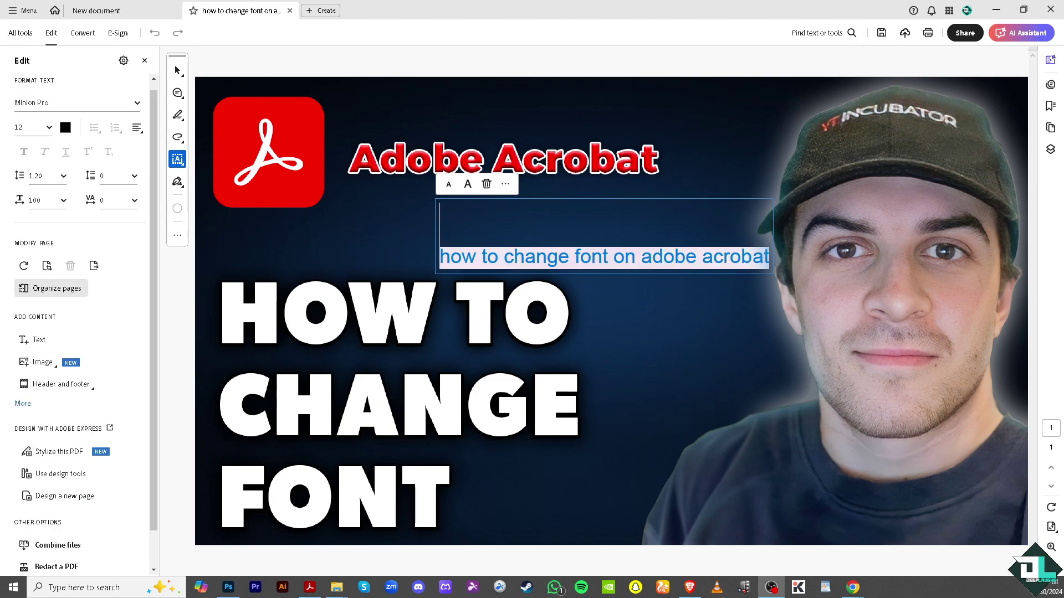
pyautogui.click(483, 256)
pyautogui.hotkey('ctrl', 'a')
pyautogui.hotkey('ctrl', 'c')
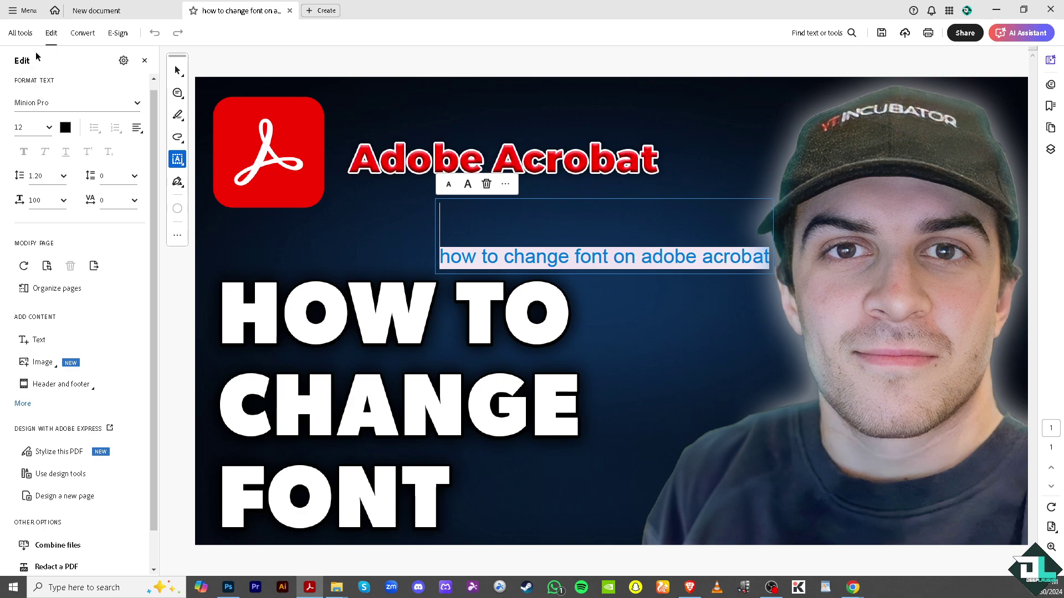
pyautogui.click(137, 104)
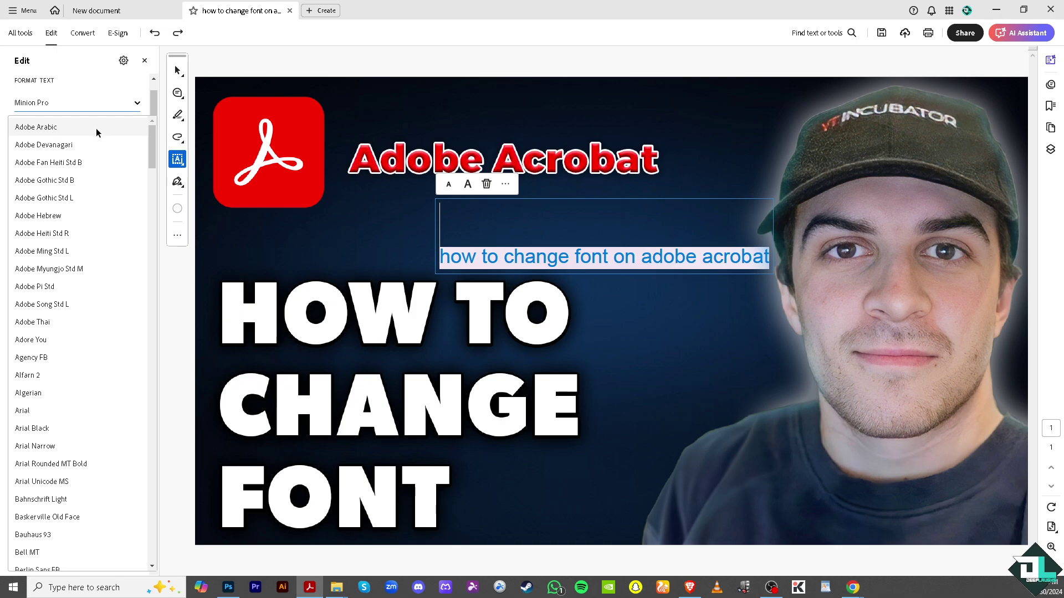
pyautogui.click(49, 129)
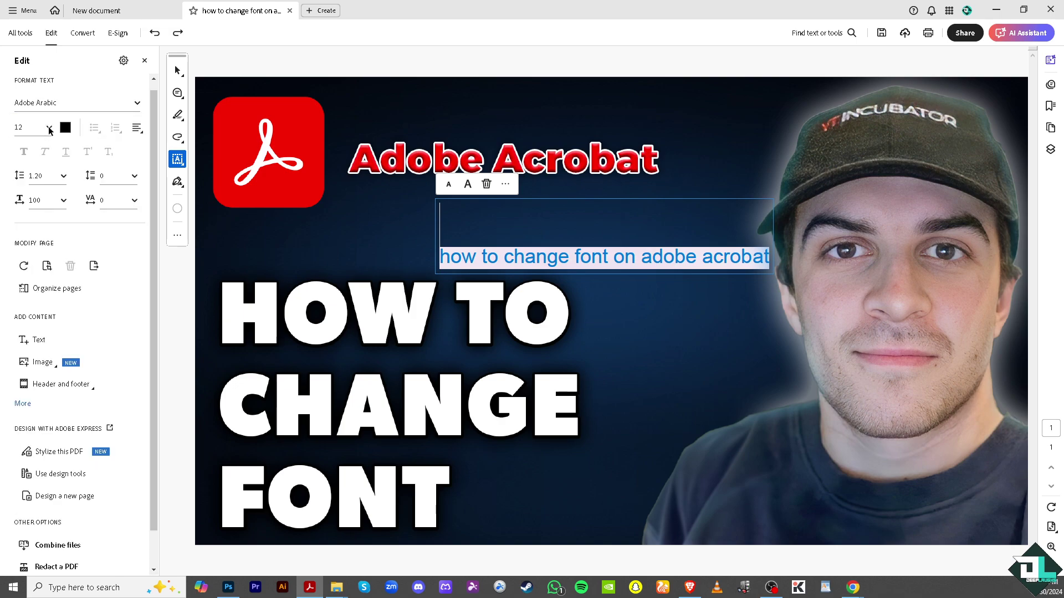
pyautogui.click(136, 104)
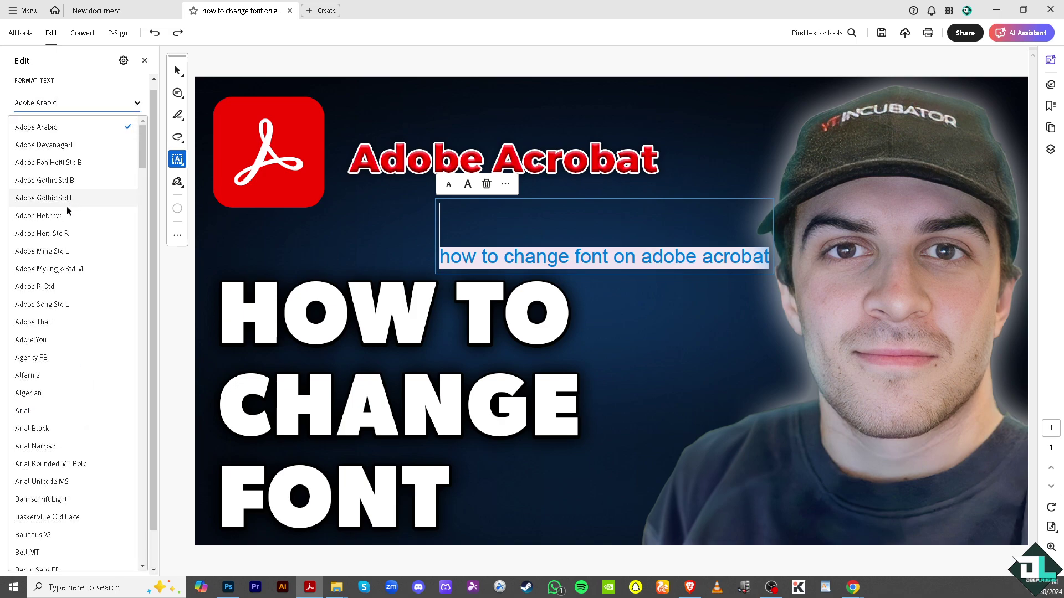
pyautogui.scroll(-4, 66, 221)
pyautogui.click(35, 332)
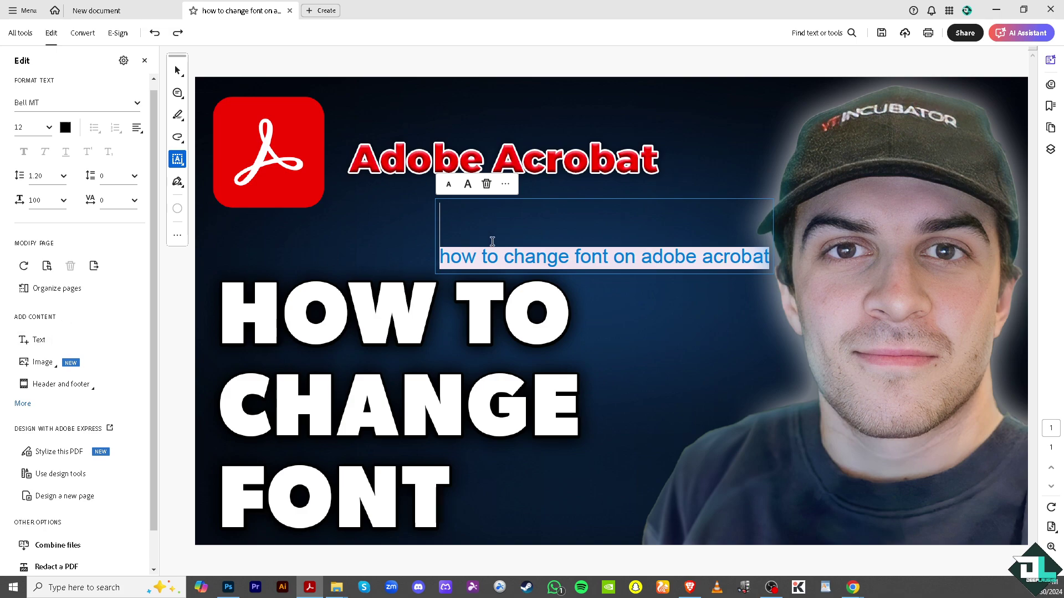
pyautogui.click(137, 103)
pyautogui.scroll(-2, 72, 371)
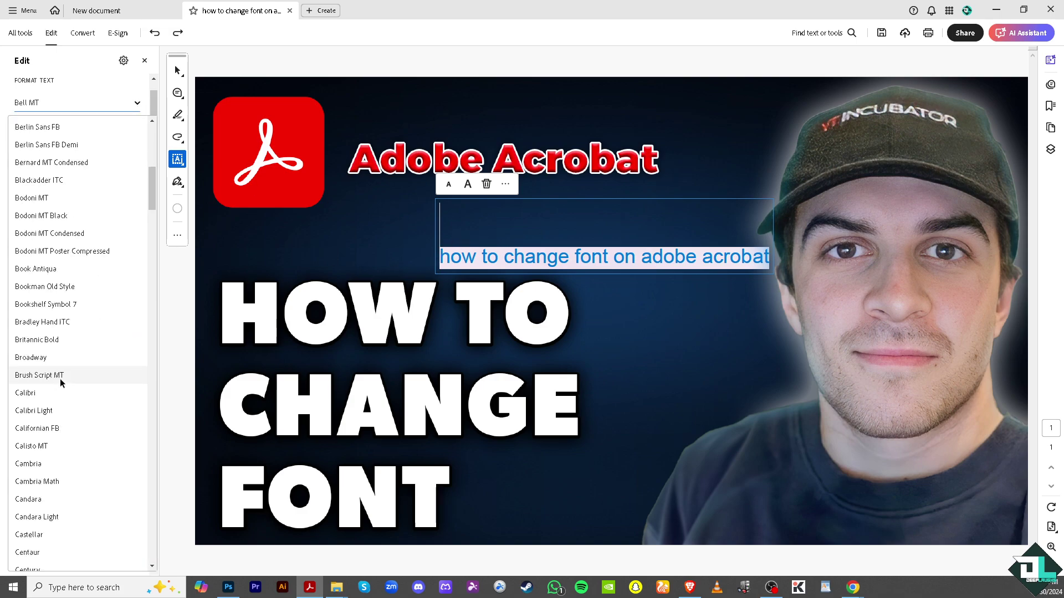
pyautogui.click(62, 465)
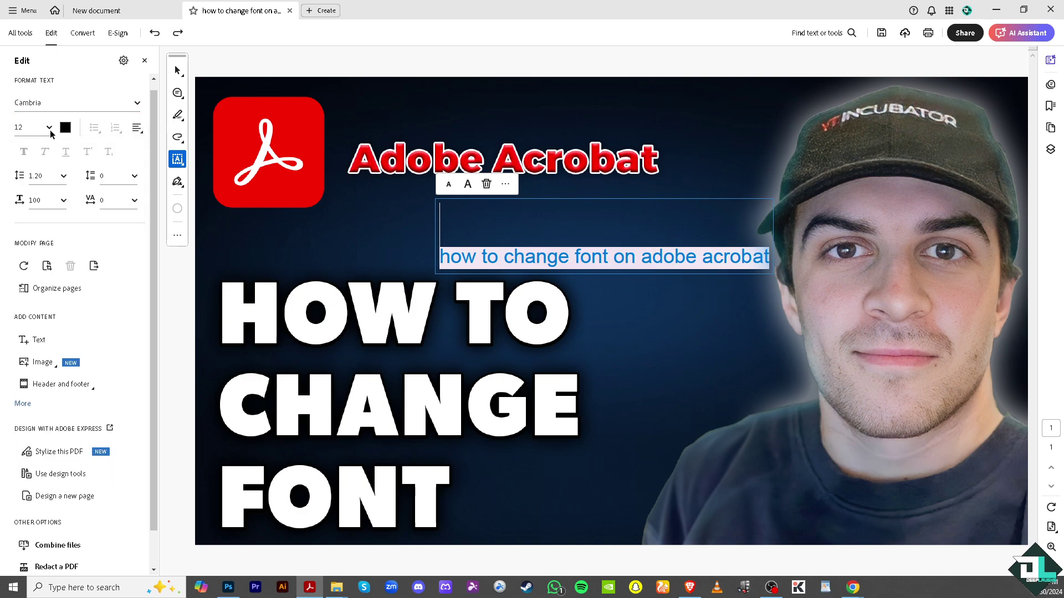
# Set the line's font size to 72 and finish editing the text box.
pyautogui.click(50, 131)
pyautogui.click(24, 382)
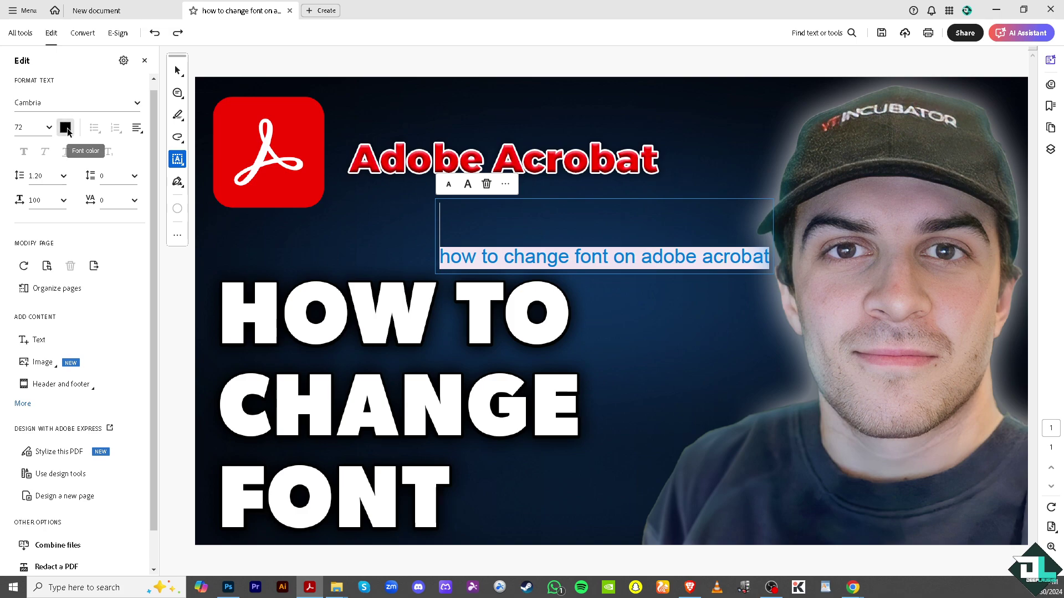
pyautogui.click(496, 250)
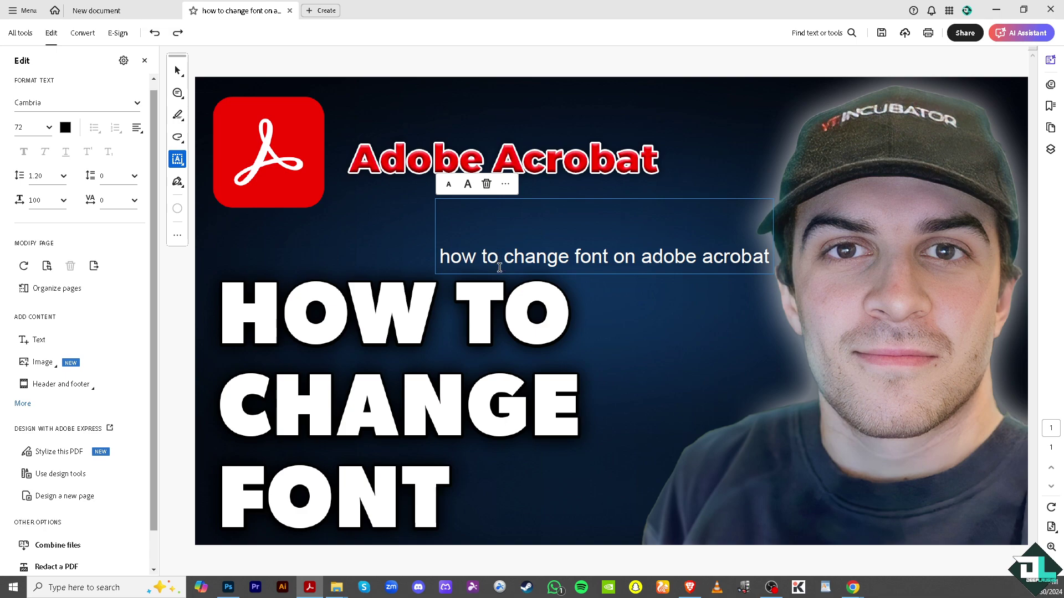
pyautogui.click(326, 199)
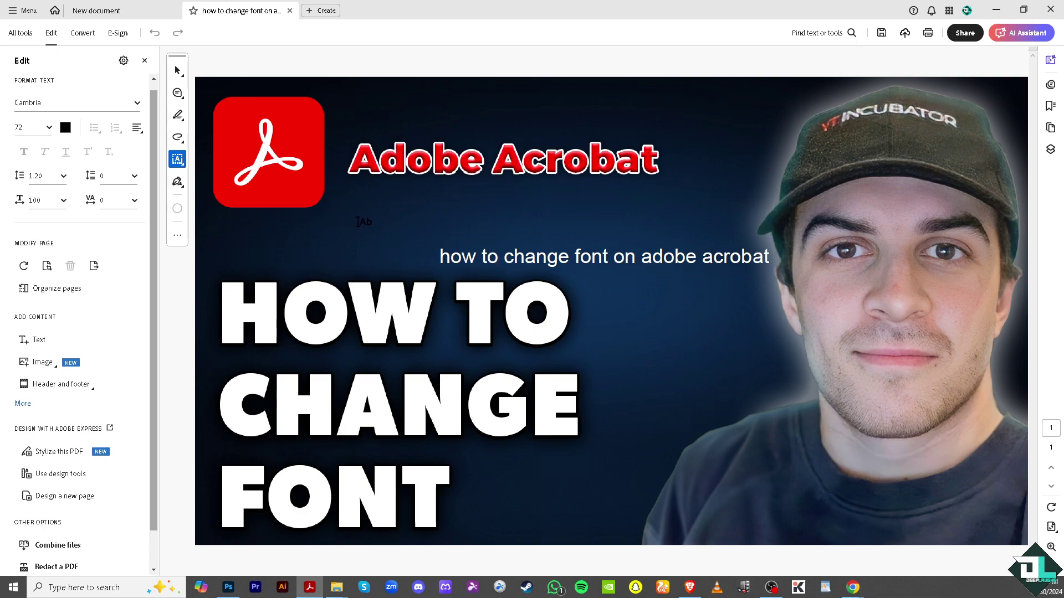
# Place a comment below the Adobe Acrobat title and paste the sentence into it.
pyautogui.click(177, 93)
pyautogui.click(256, 94)
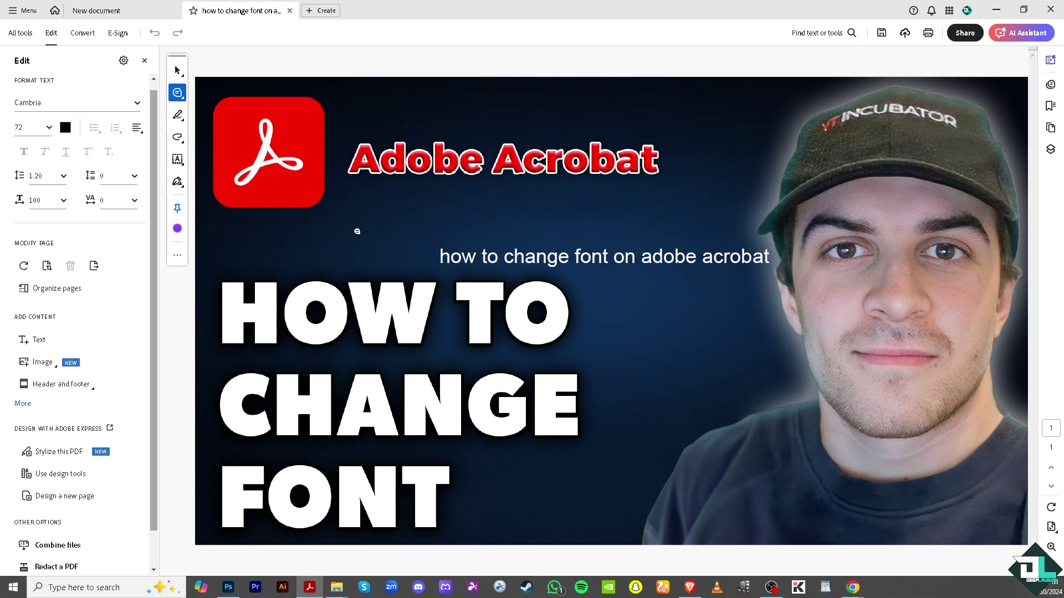
pyautogui.click(378, 212)
pyautogui.hotkey('ctrl', 'v')
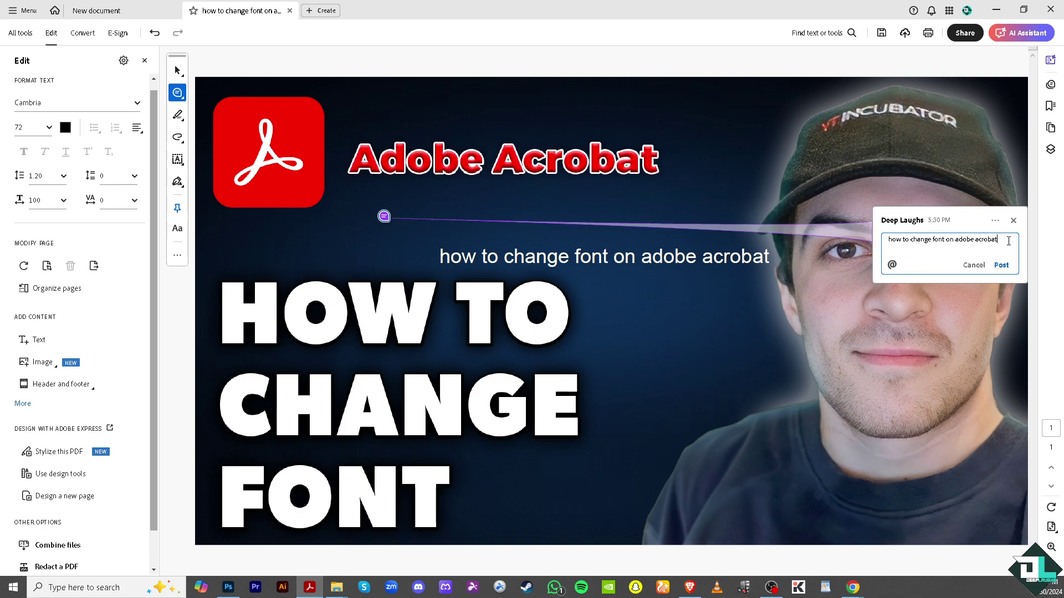
# Select the comment's text, attempt a font change, and drag the pop-up toward the page centre.
pyautogui.moveTo(1008, 241); pyautogui.dragTo(886, 240)
pyautogui.click(70, 103)
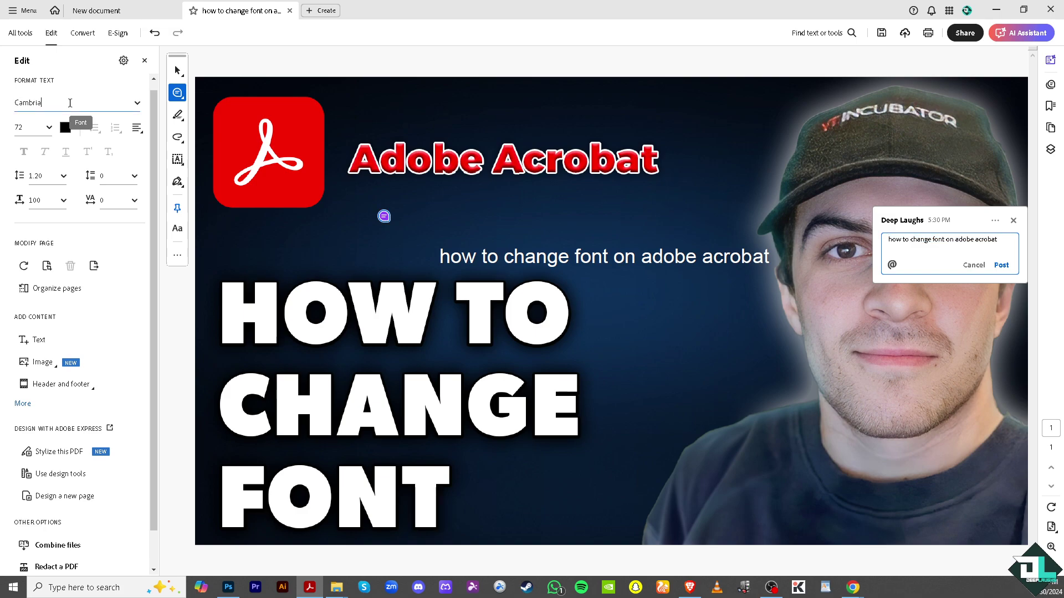
pyautogui.click(955, 253)
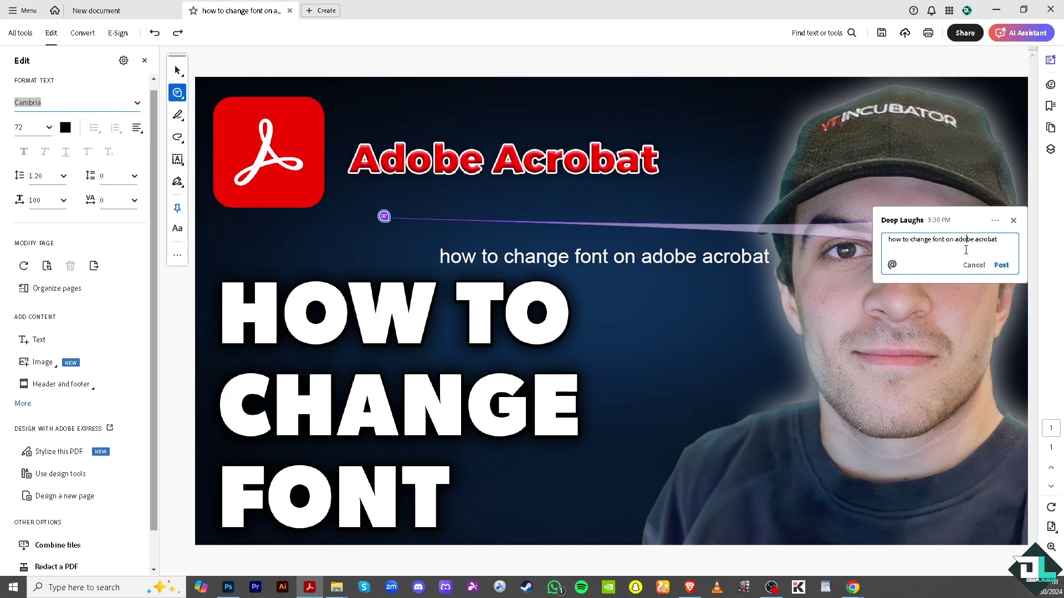
pyautogui.hotkey('ctrl', 'a')
pyautogui.hotkey('ctrl', 'c')
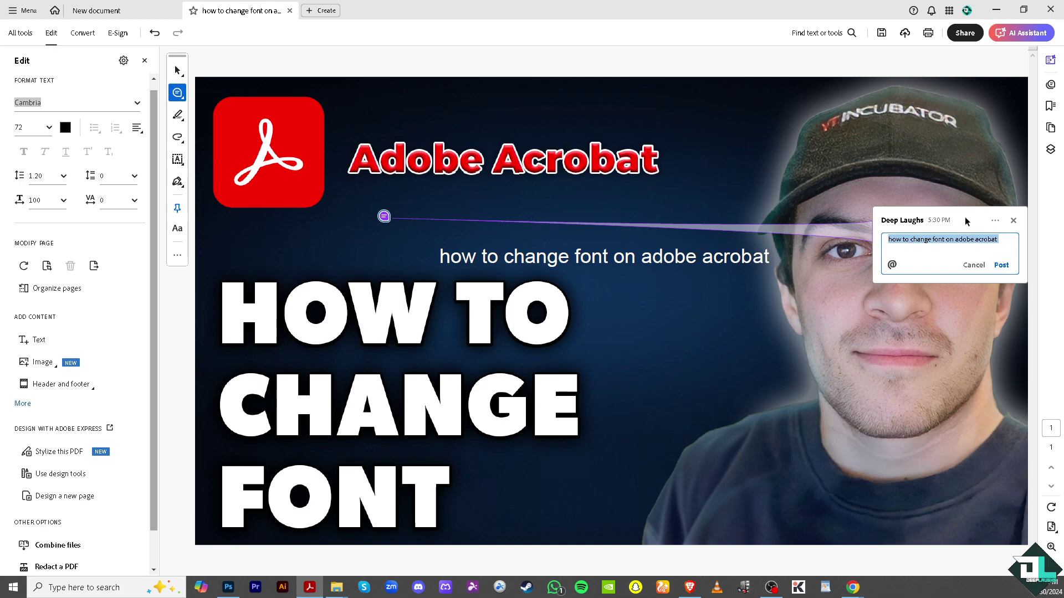
pyautogui.moveTo(965, 222); pyautogui.dragTo(646, 196)
# Review the comment's Properties tabs (General, Review History, Appearance) and close without changes.
pyautogui.rightClick(671, 209)
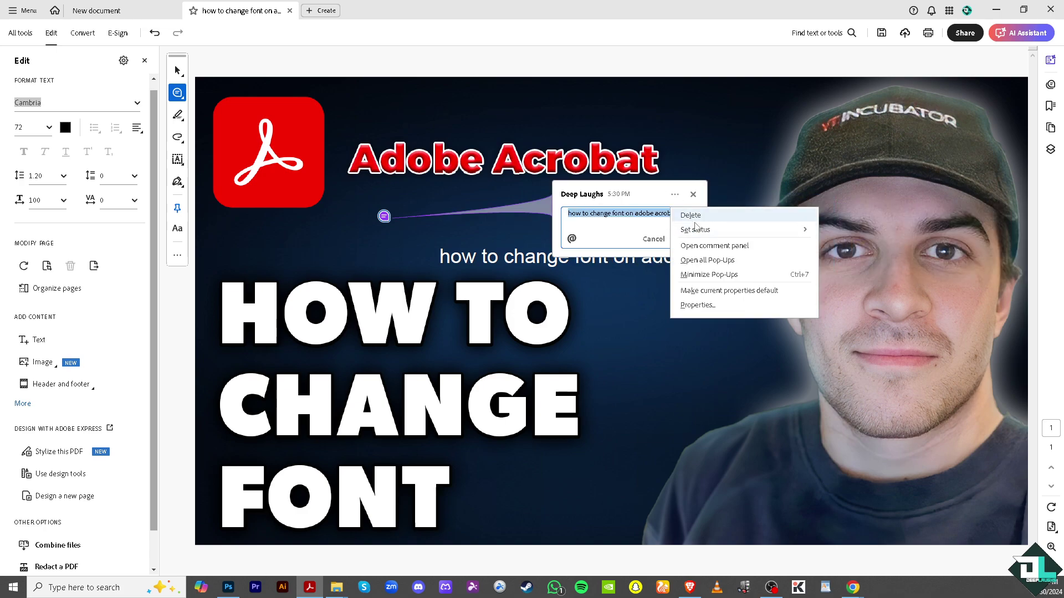
pyautogui.moveTo(697, 232)
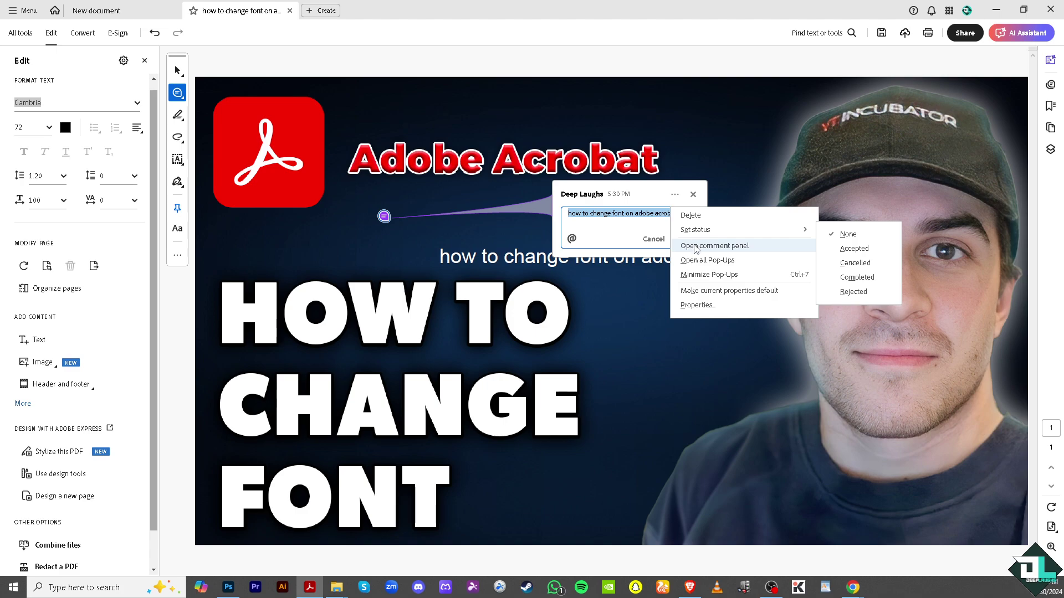
pyautogui.click(698, 305)
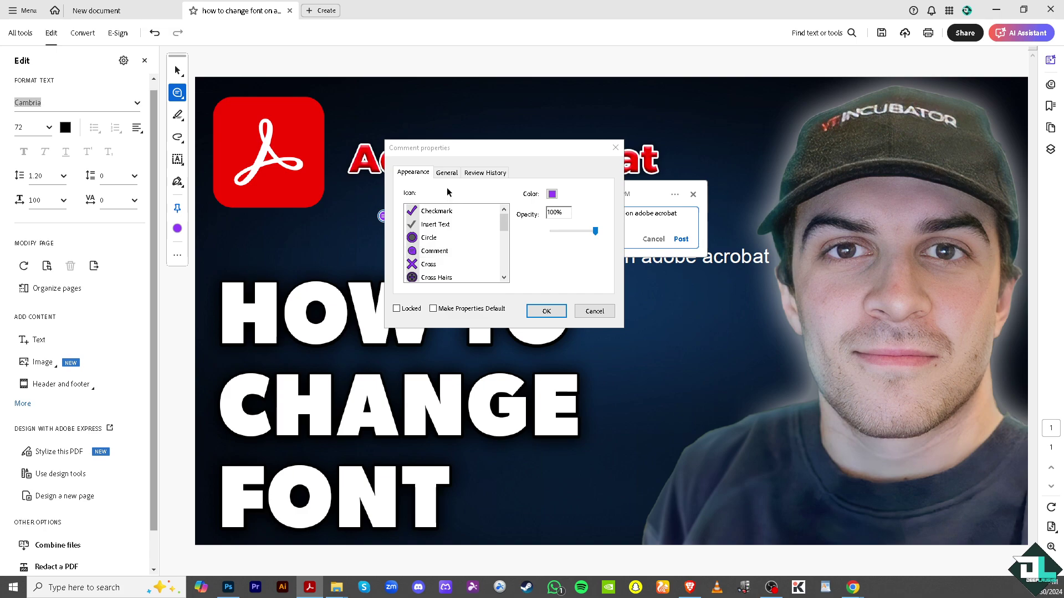
pyautogui.click(447, 173)
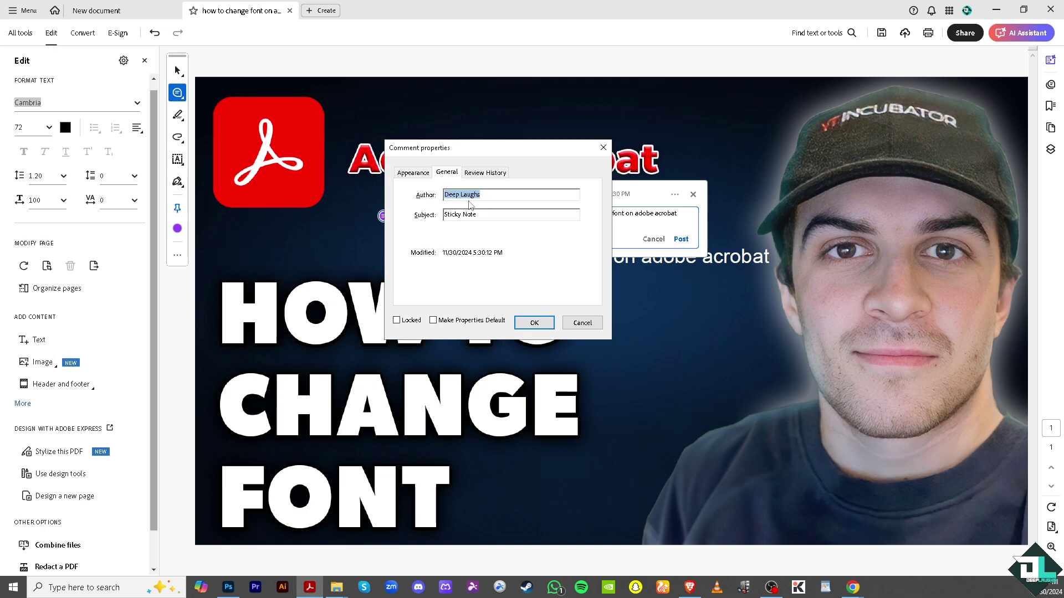
pyautogui.click(496, 174)
pyautogui.click(413, 175)
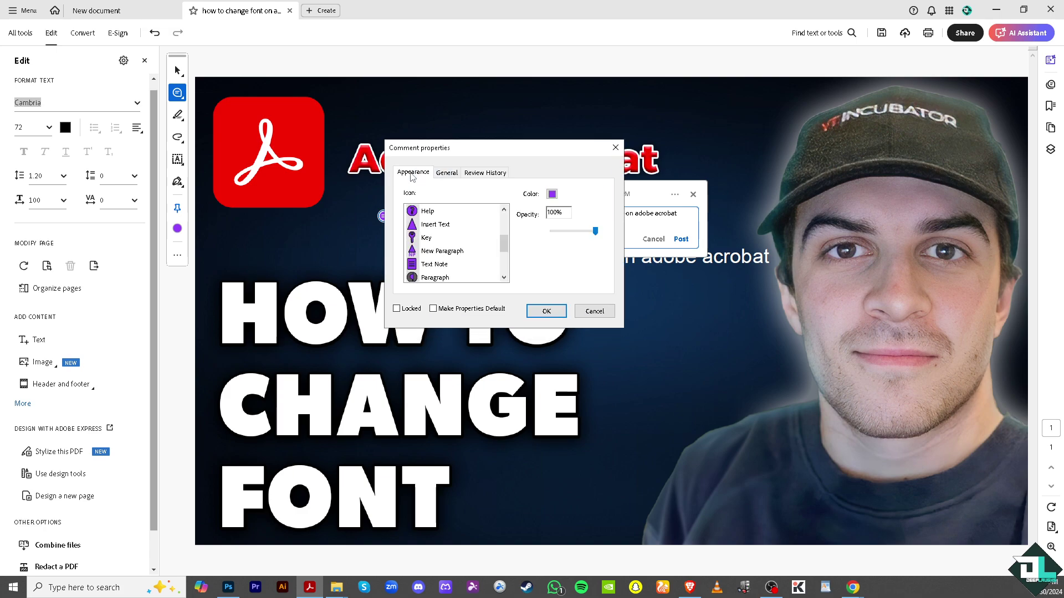
pyautogui.click(615, 148)
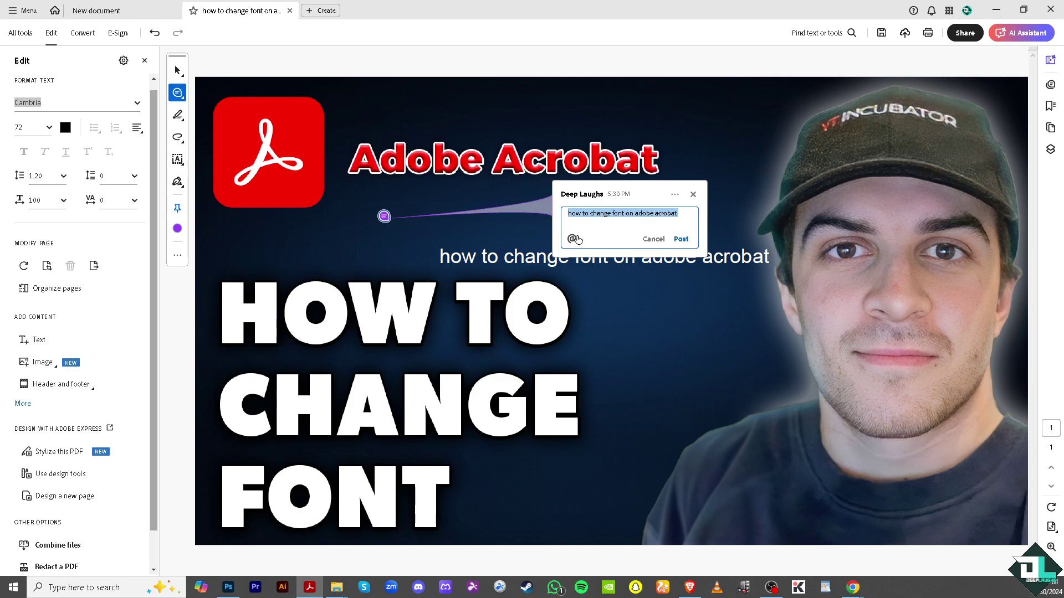
pyautogui.click(630, 218)
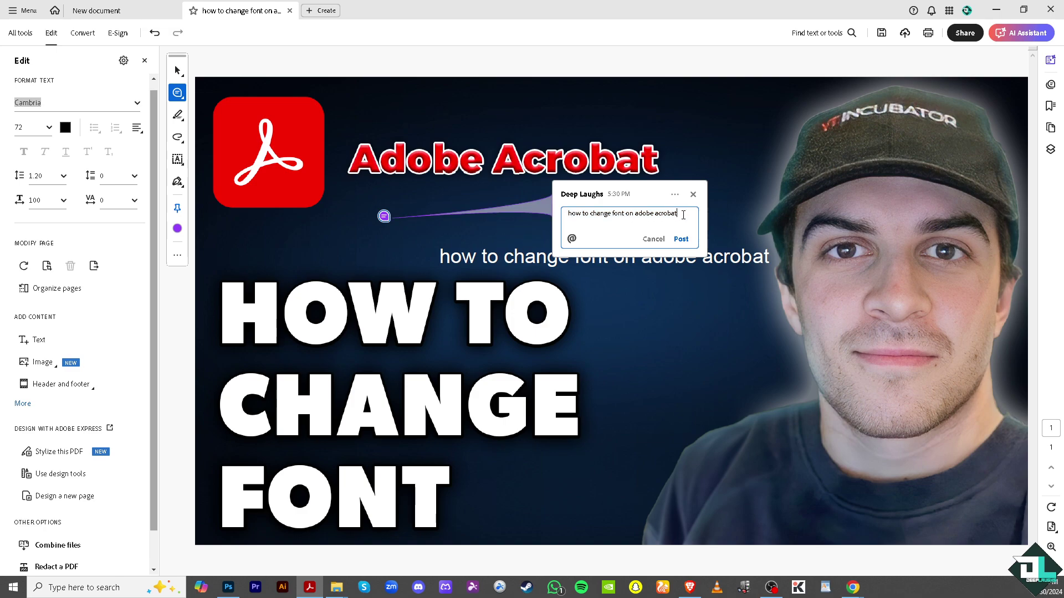
# Enter 'How to Change Font on Adobe Acrobat' in LingoJam and select the sixth styled output.
pyautogui.hotkey('ctrl', 'a')
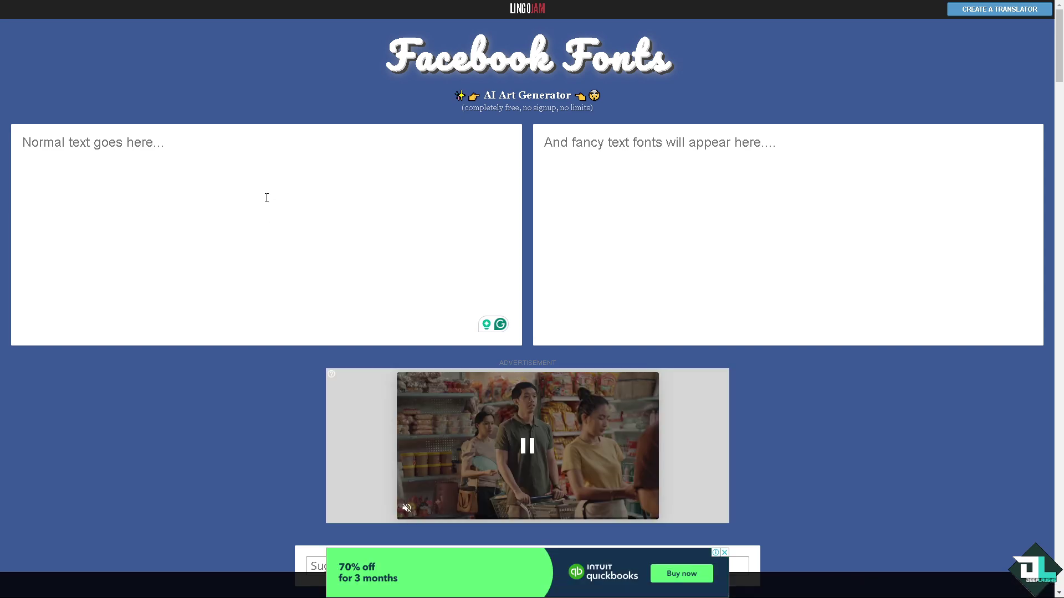
pyautogui.hotkey('ctrl', 'v')
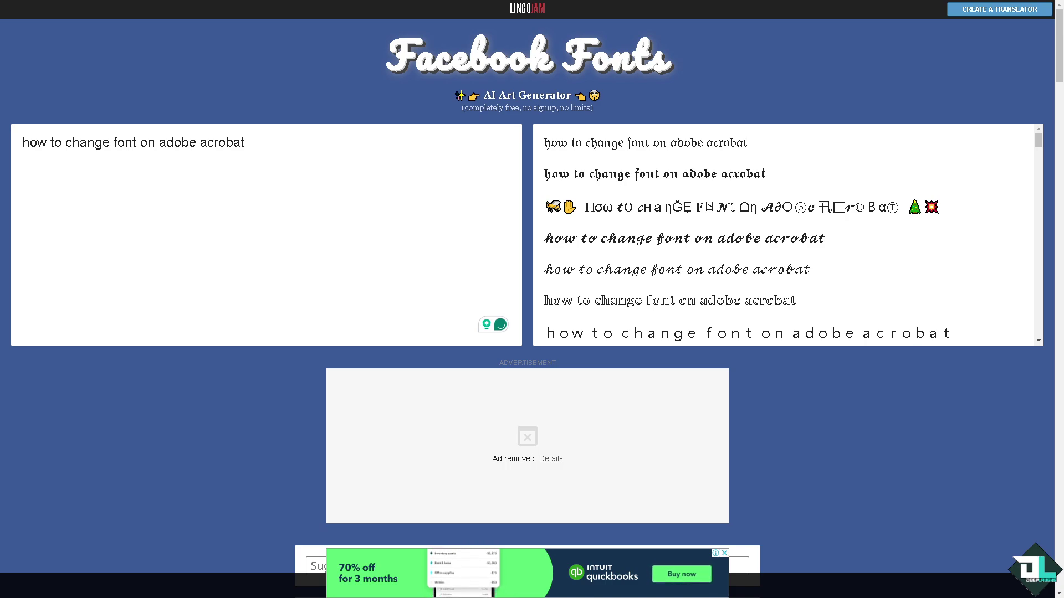
pyautogui.hotkey('ctrl', 'a')
pyautogui.press('BackSpace')
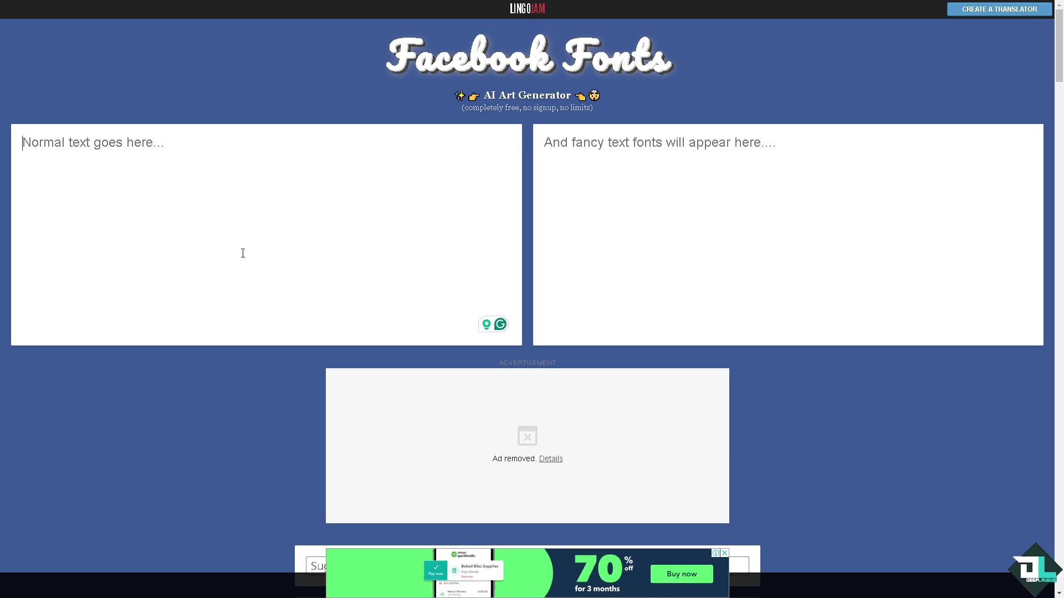
pyautogui.write('How to Change Font on Adobe Acrobat')
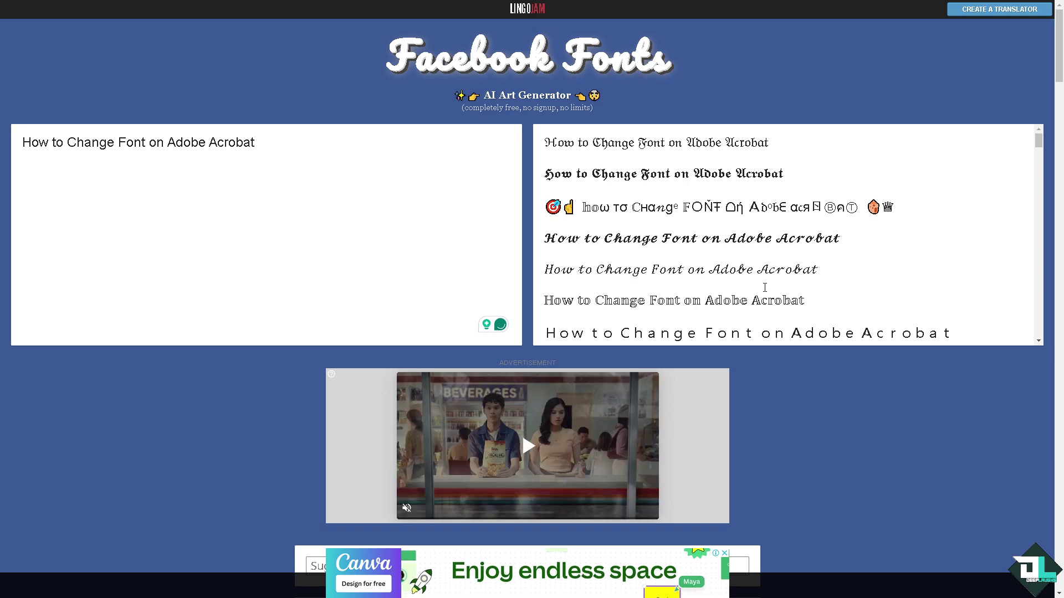
pyautogui.moveTo(805, 301); pyautogui.dragTo(543, 301)
pyautogui.hotkey('ctrl', 'c')
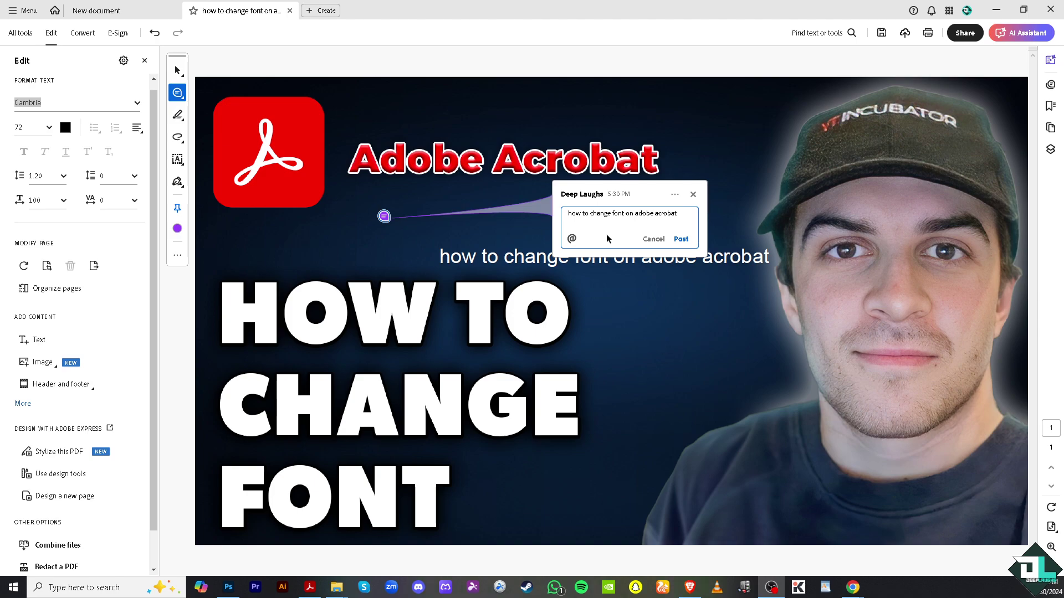
# Select all comment text and paste the LingoJam-styled title-case sentence over it.
pyautogui.hotkey('ctrl', 'a')
pyautogui.hotkey('ctrl', 'v')
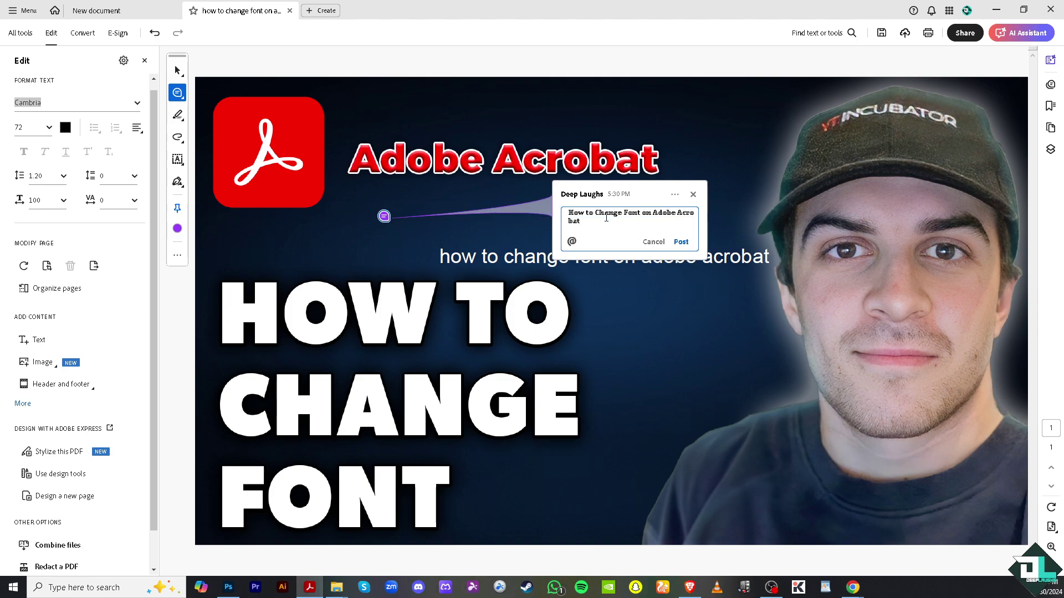